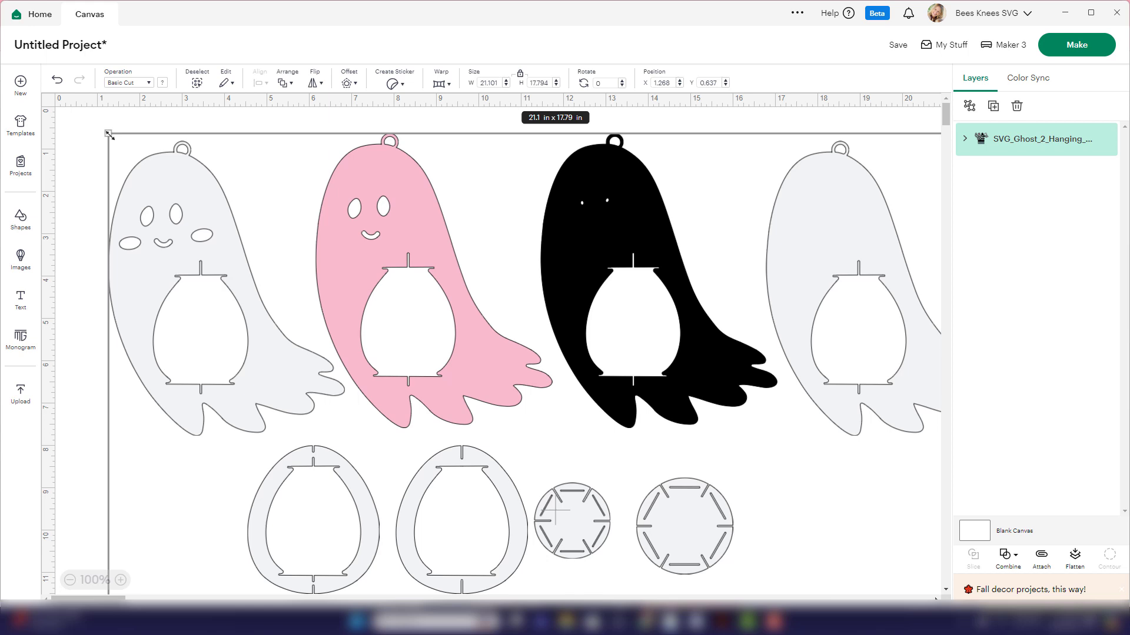
- Try enlarging the whole grouped ghost design to about 21.27 × 17.94 in, and undo the resize
mouse_move(109, 134)
left_mouse_down()
mouse_move(283, 279)
mouse_move(112, 139)
left_mouse_up()
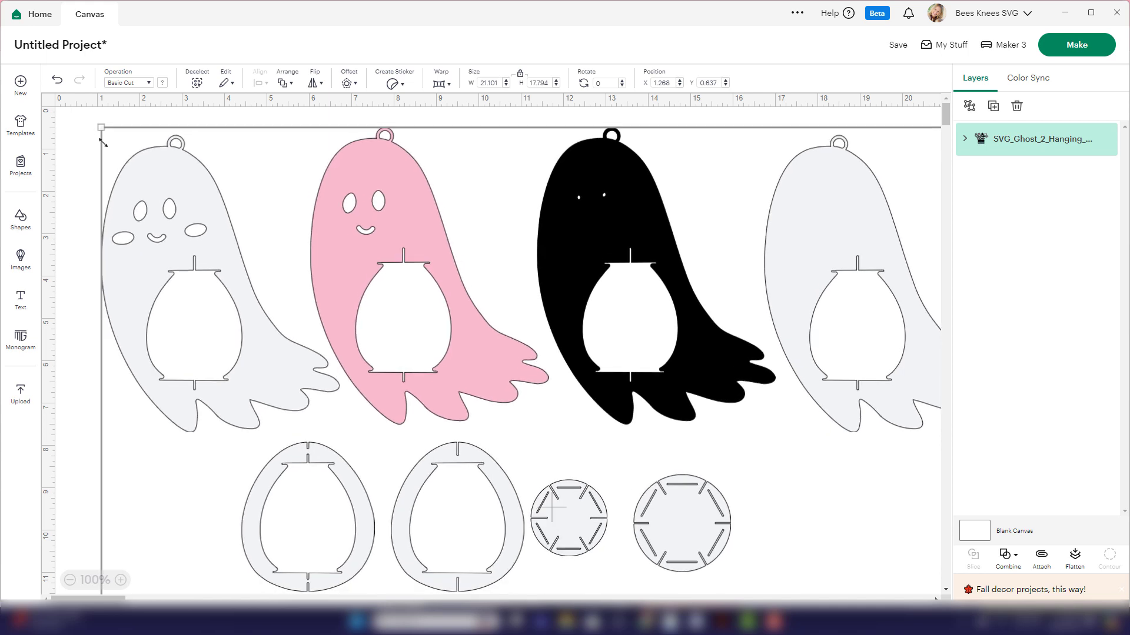
left_click(58, 80)
left_click(367, 206)
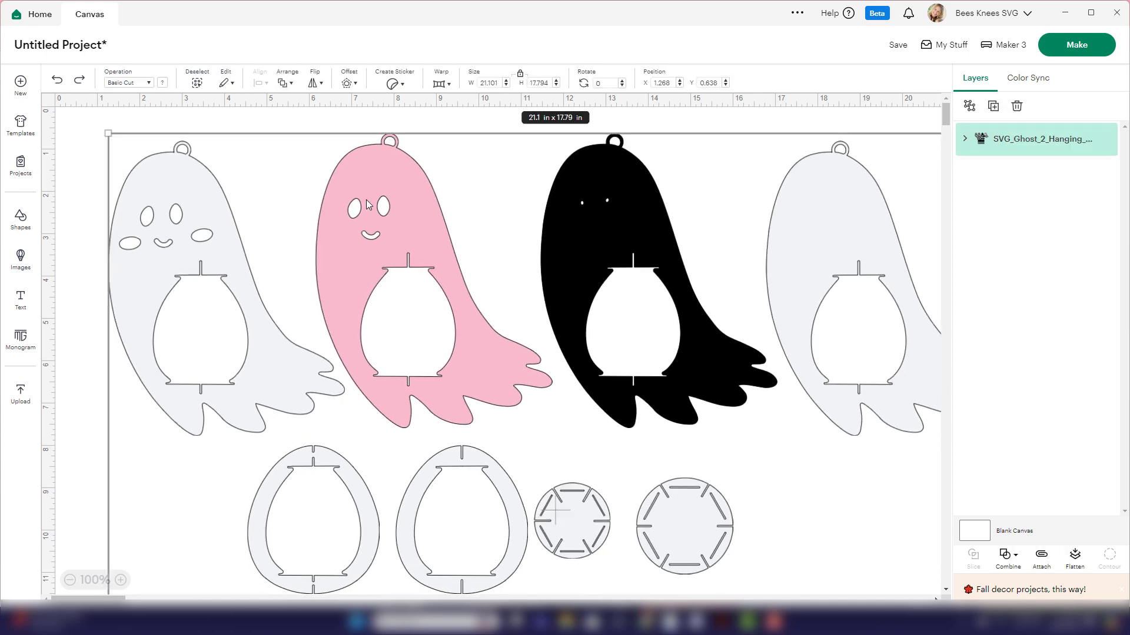
- Ungroup the ghost lantern design and select the pink ghost and the black ghost individually
left_click(969, 107)
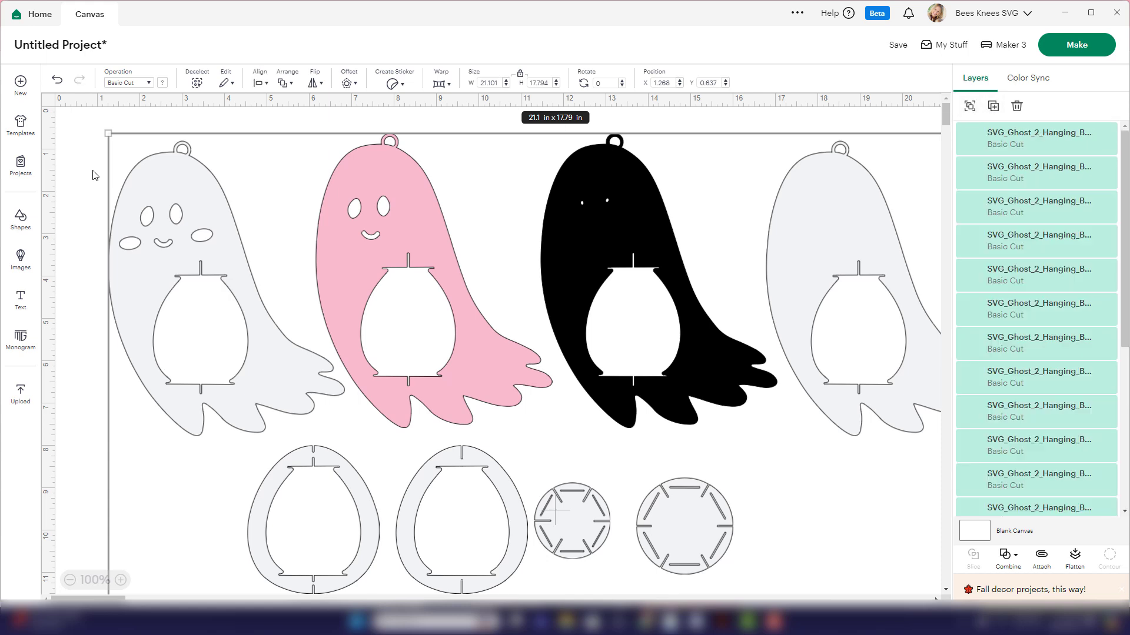
left_click(83, 172)
left_click(342, 182)
left_click(371, 190)
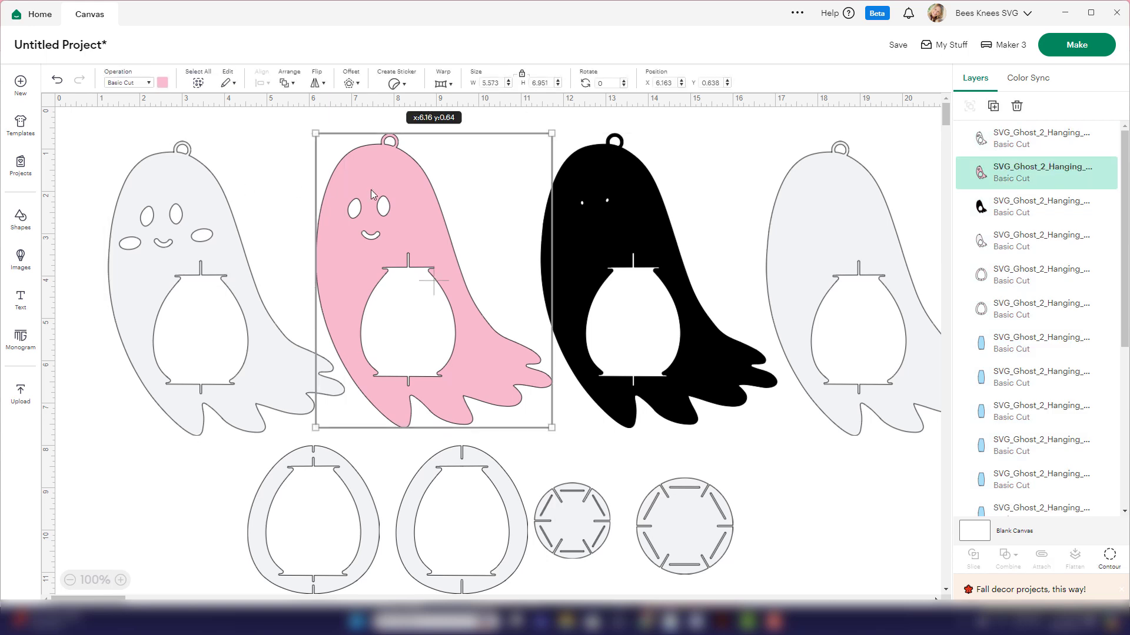
left_click(588, 196)
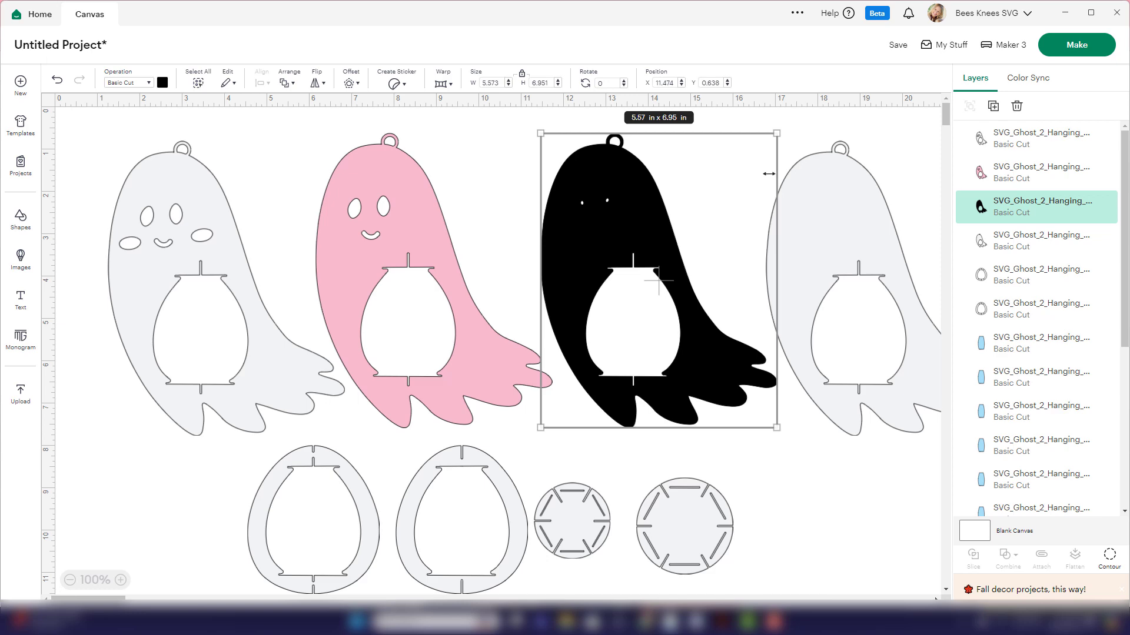
- Send the project to cutting without saving it, loading all materials on a 12 in x 12 in mat
left_click(1076, 45)
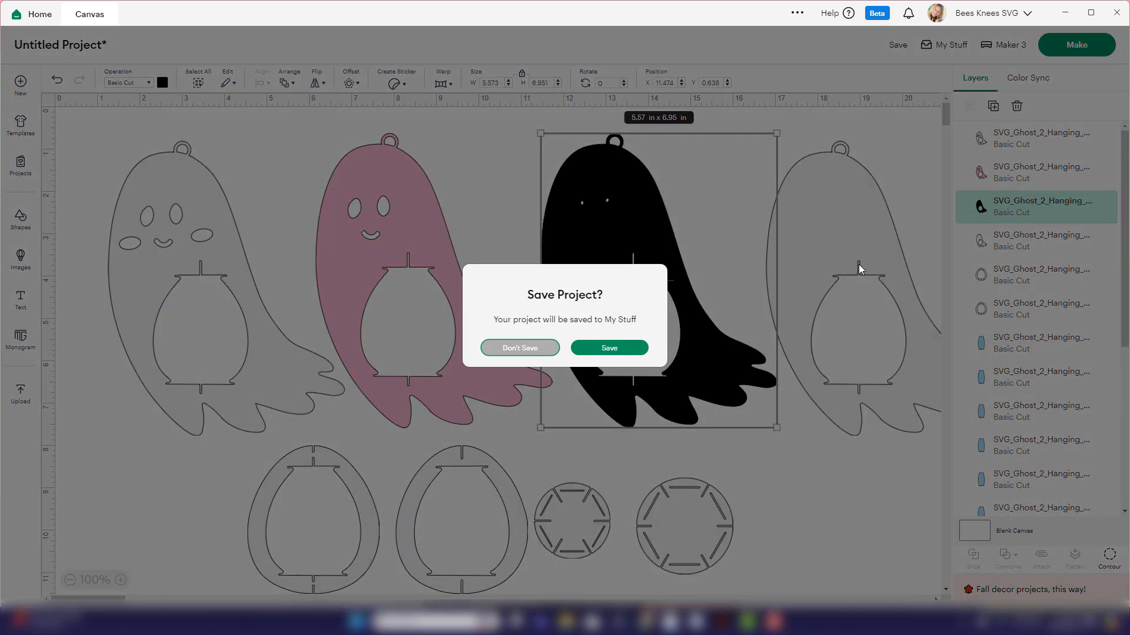
left_click(525, 351)
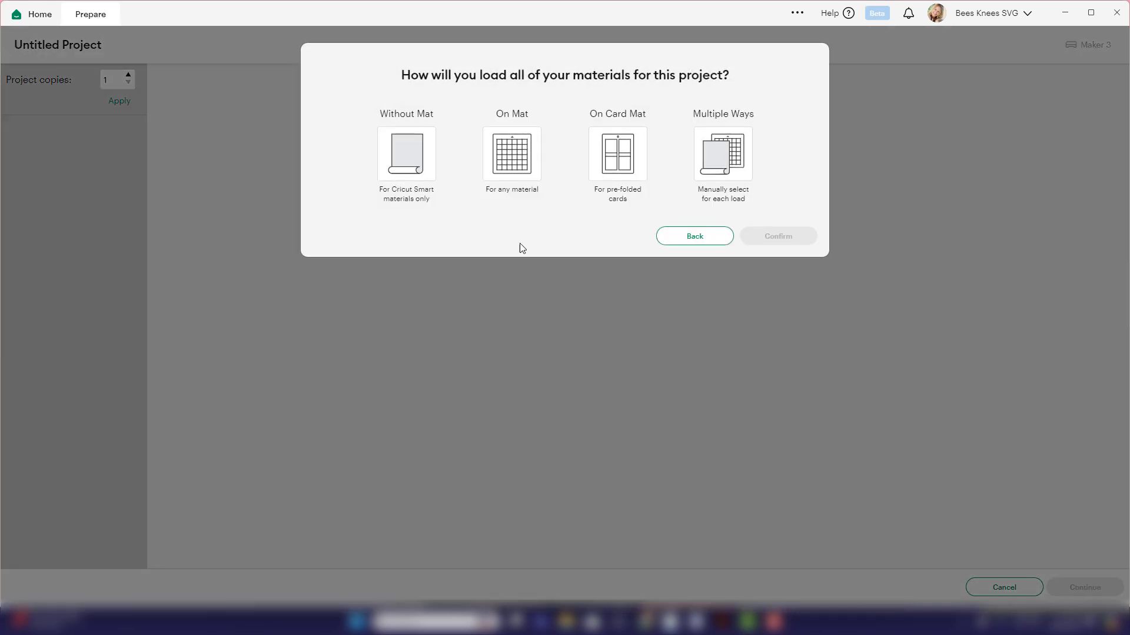
left_click(504, 151)
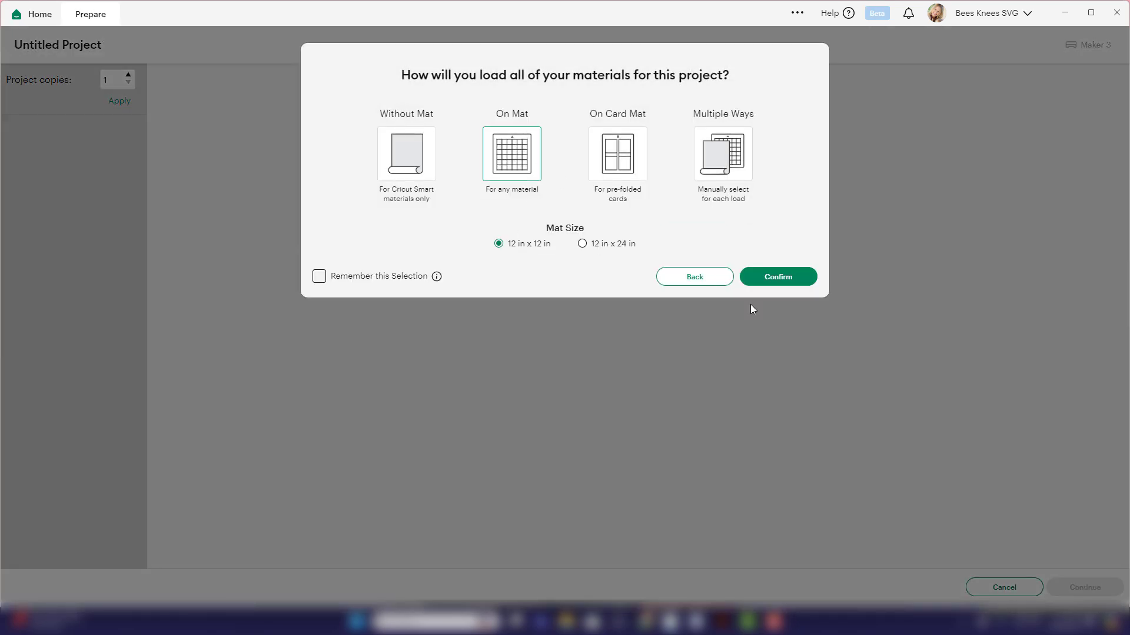
left_click(803, 278)
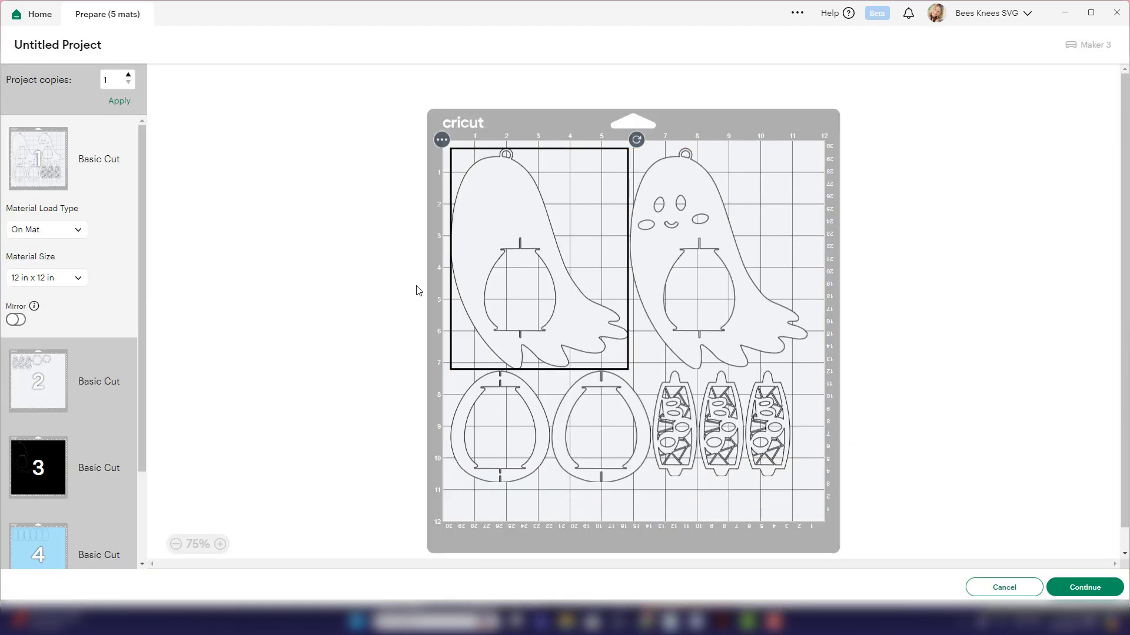
- Set the first mat's material size to 8.5 in x 11 in (Letter)
left_click(72, 283)
scroll(58, 318, "up", 3)
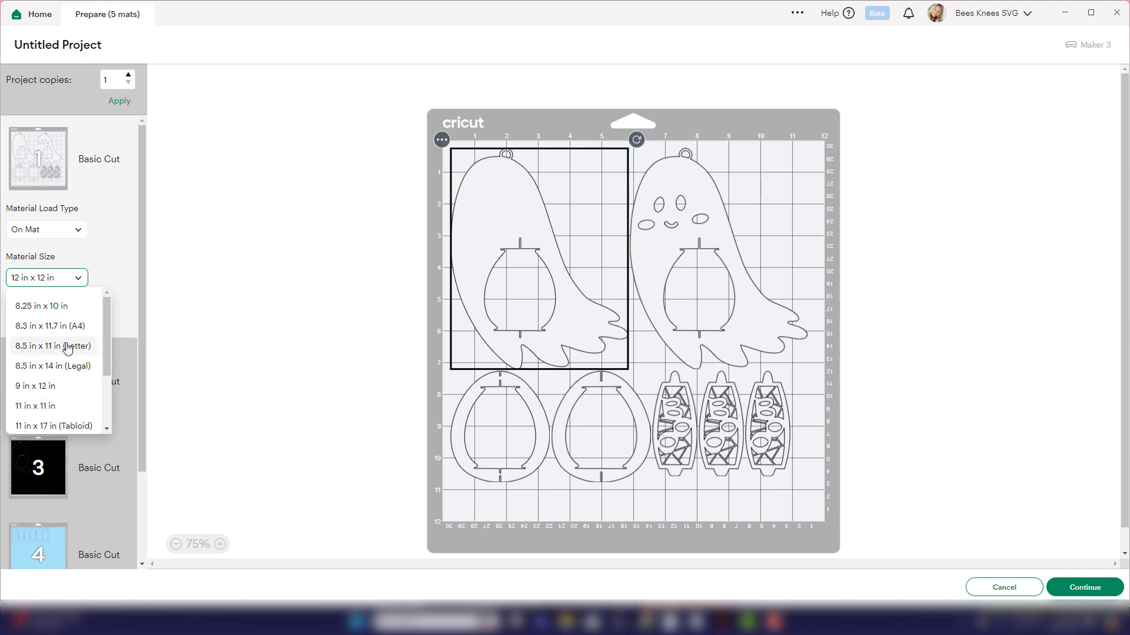
left_click(67, 346)
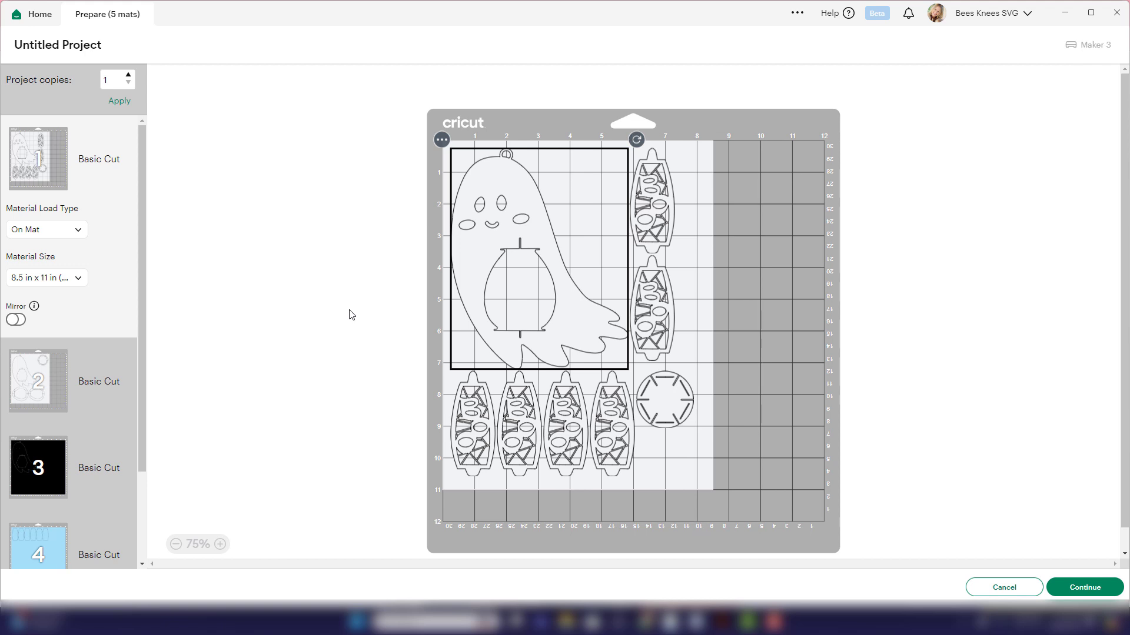
- Return the first mat's material size to 12 in x 12 in and select the first KNOTT-style lantern side panel below the ghosts
left_click(64, 279)
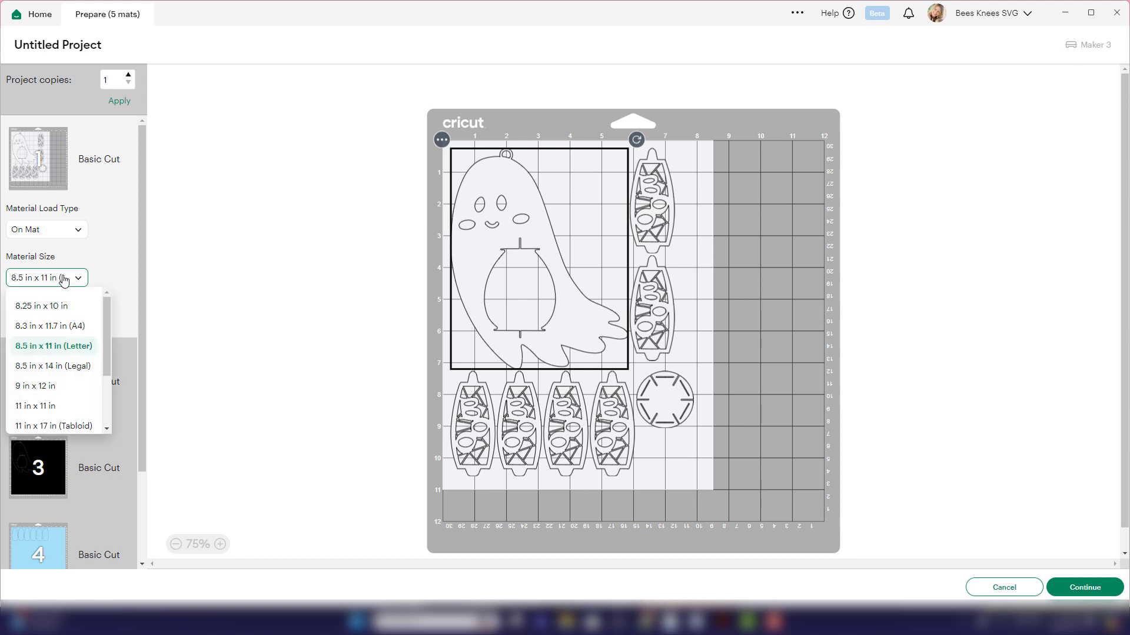
scroll(66, 348, "down", 2)
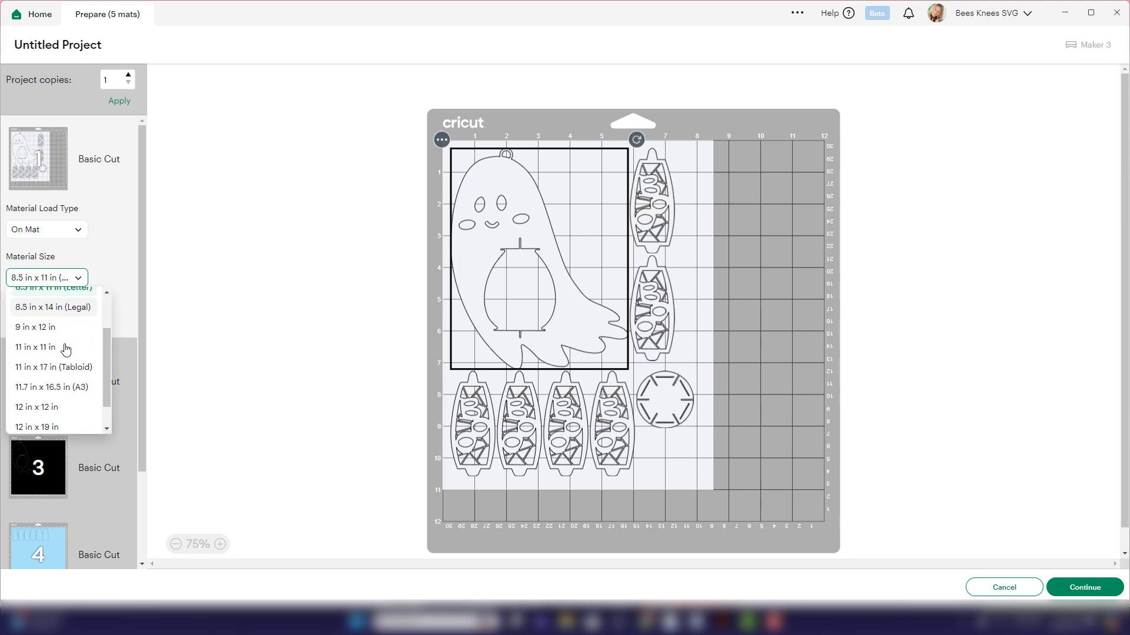
left_click(59, 406)
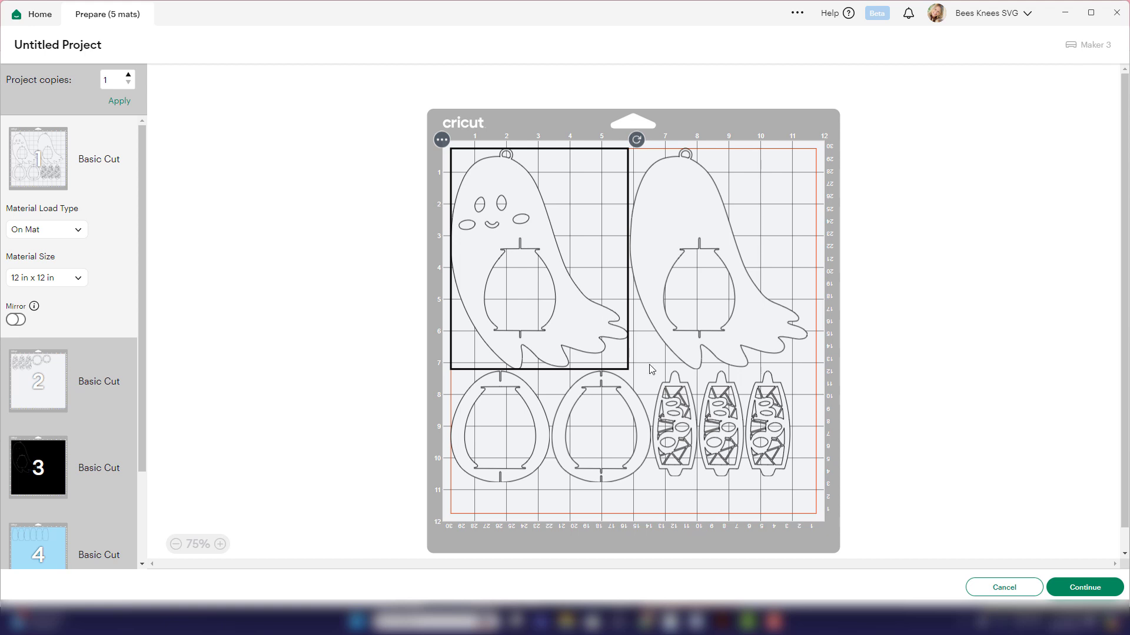
left_click(672, 437)
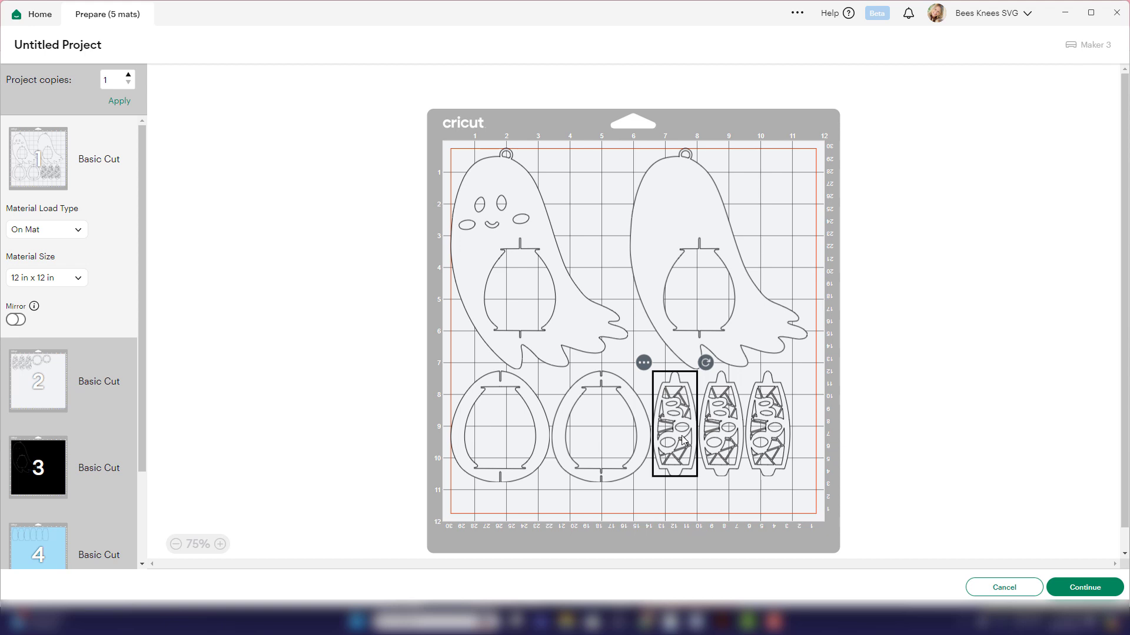
- Set mat 1's base material to Cardstock (for intricate cuts) with More pressure, and cancel back to the mat previews
left_click(1098, 594)
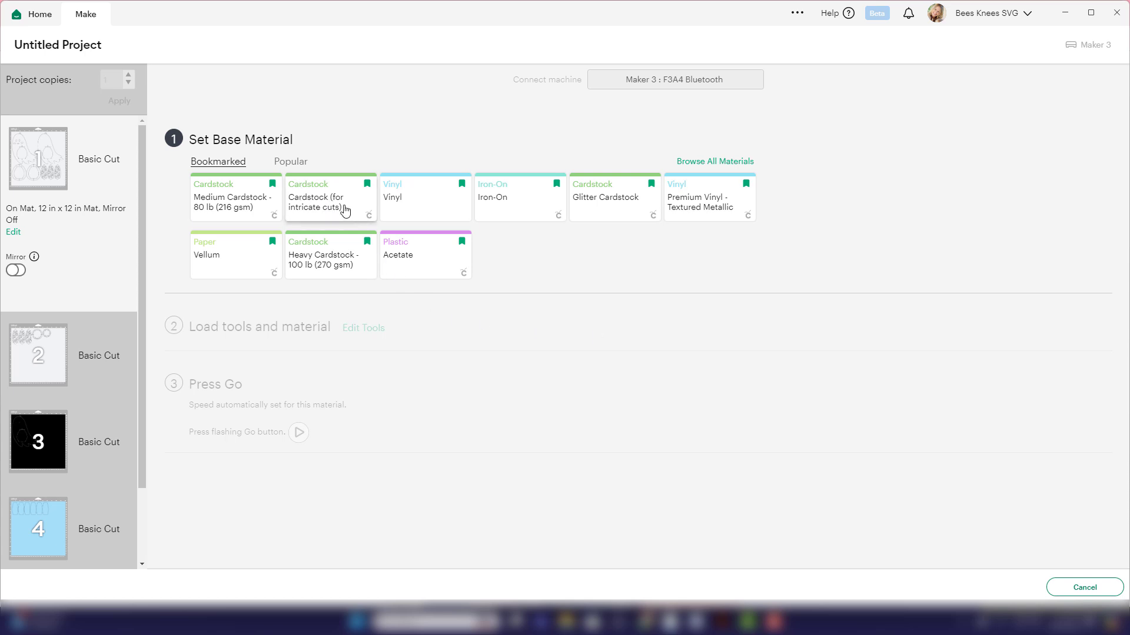
left_click(346, 210)
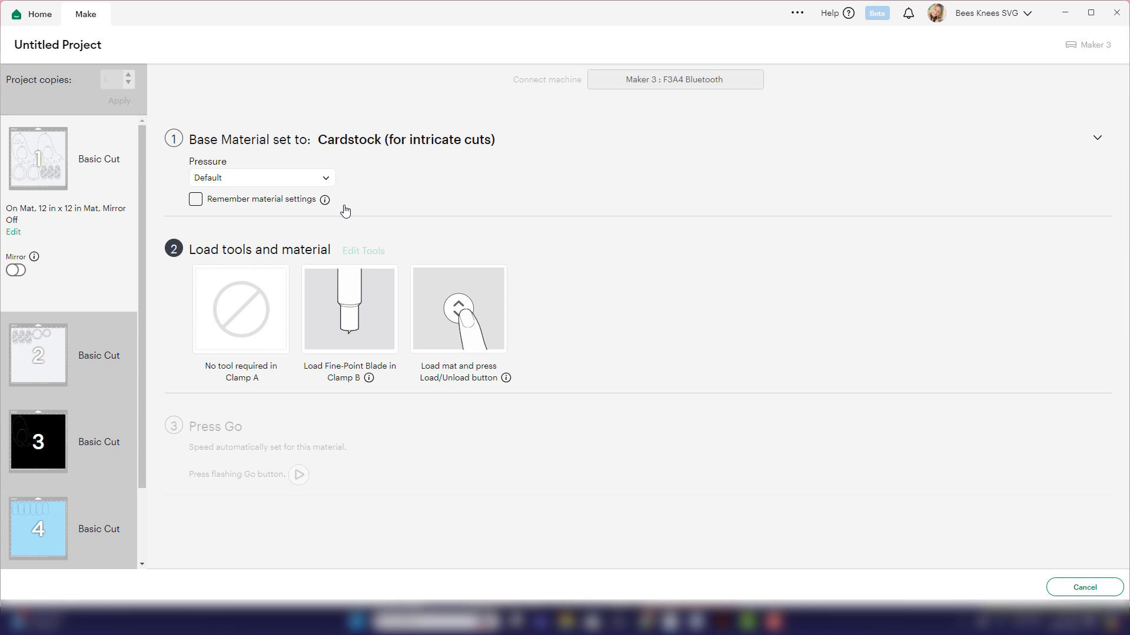
left_click(291, 179)
left_click(279, 207)
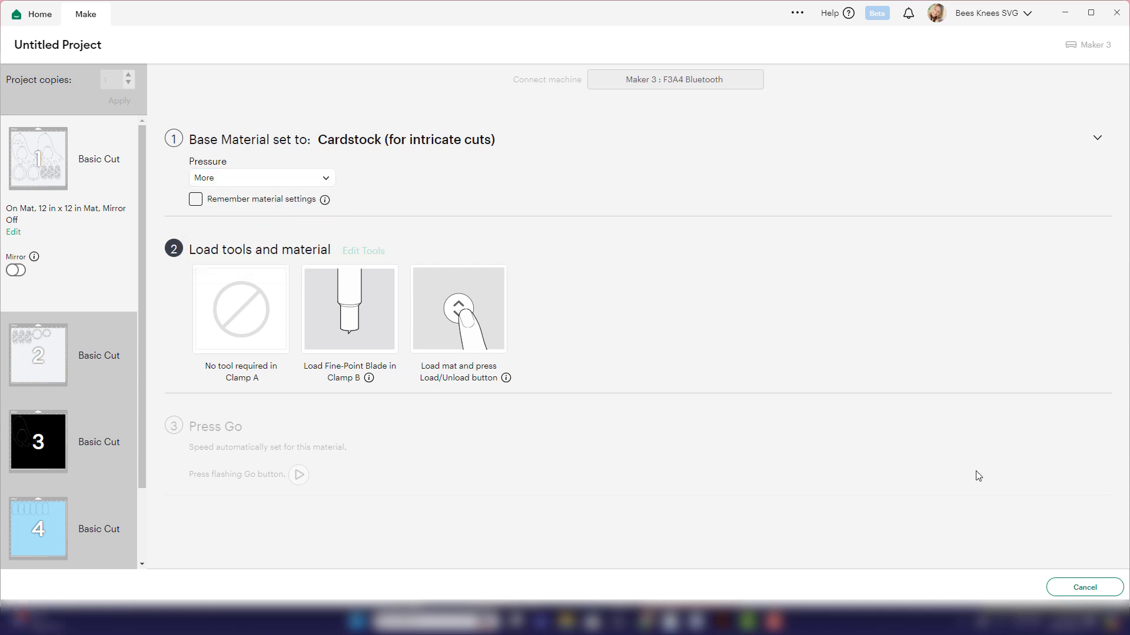
left_click(1079, 588)
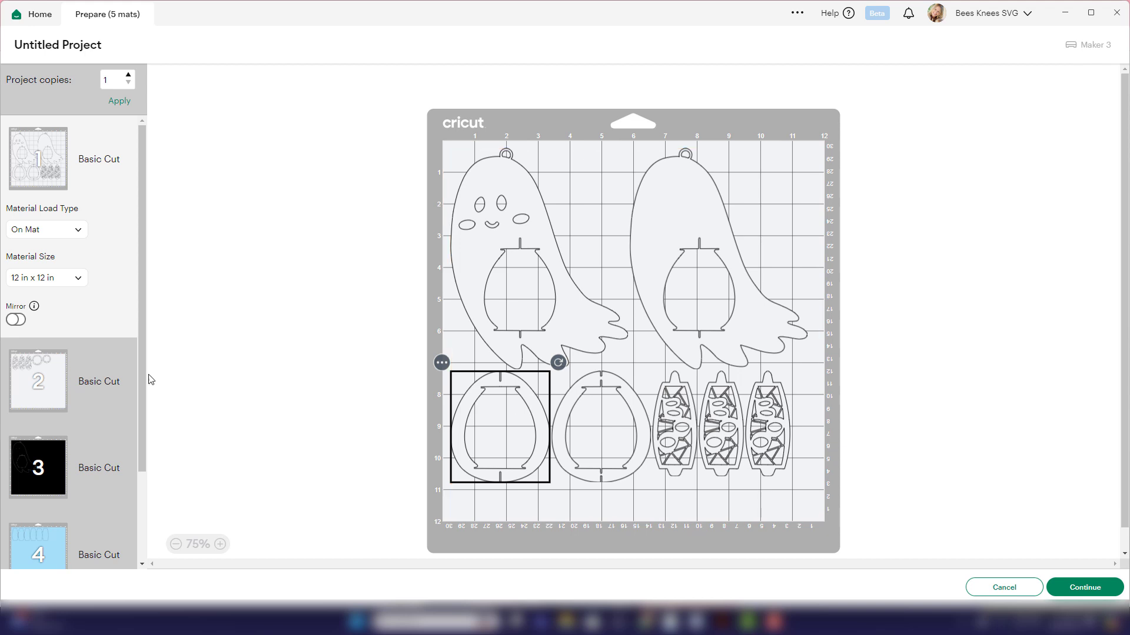
- Examine the pieces laid out on white mat 2, black mat 3 and pink mat 5
left_click(38, 388)
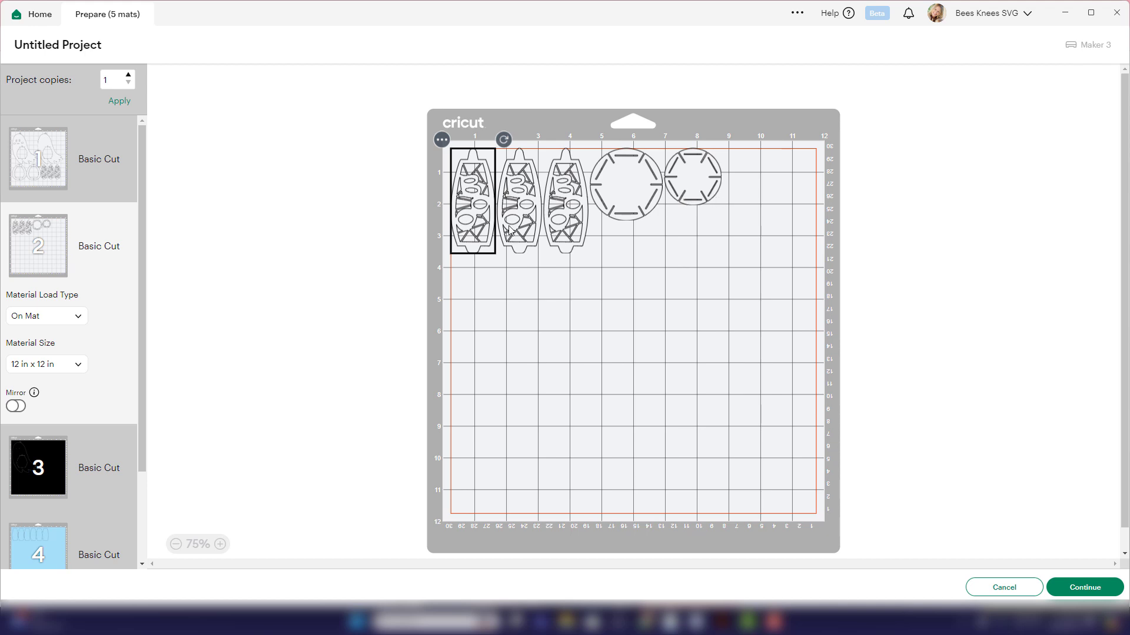
left_click(533, 227)
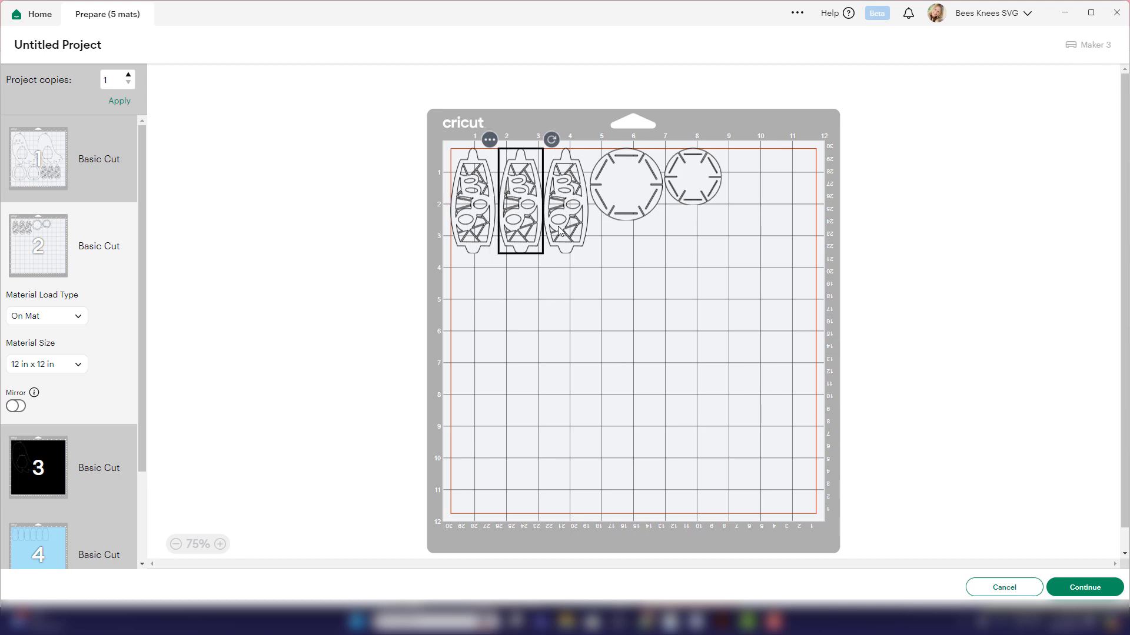
left_click(567, 231)
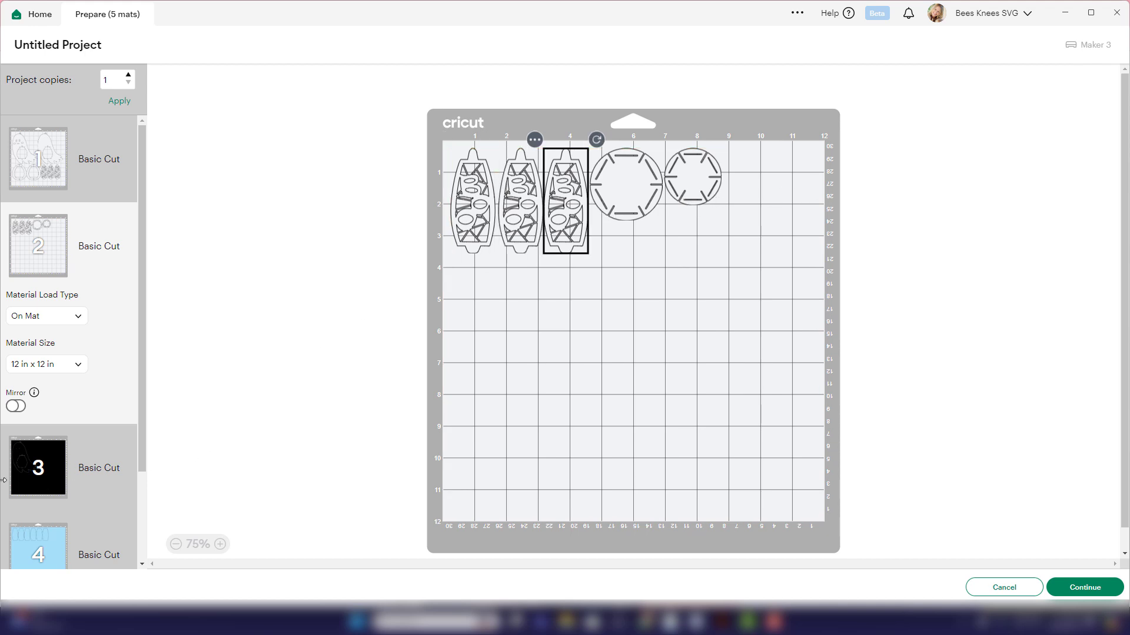
left_click(24, 472)
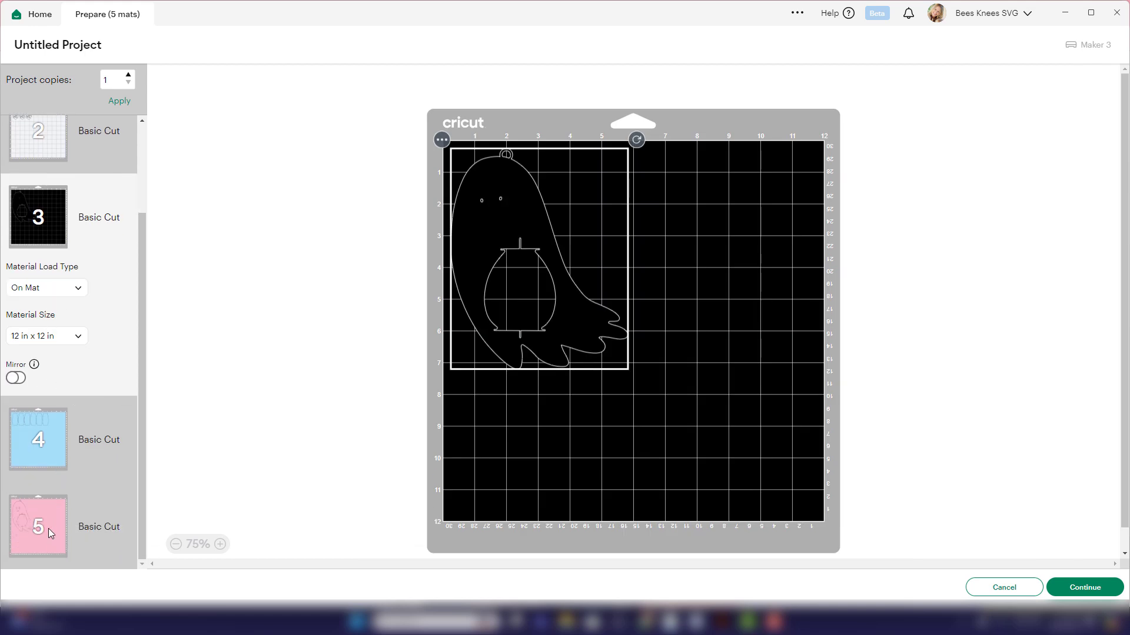
left_click(49, 517)
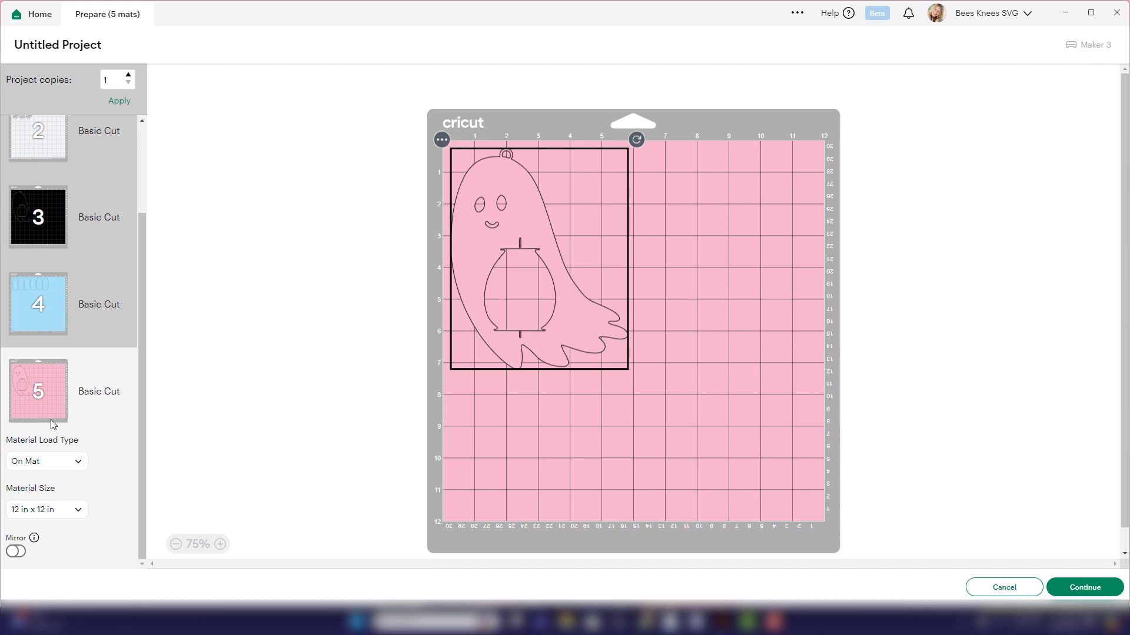
scroll(50, 422, "up", 2)
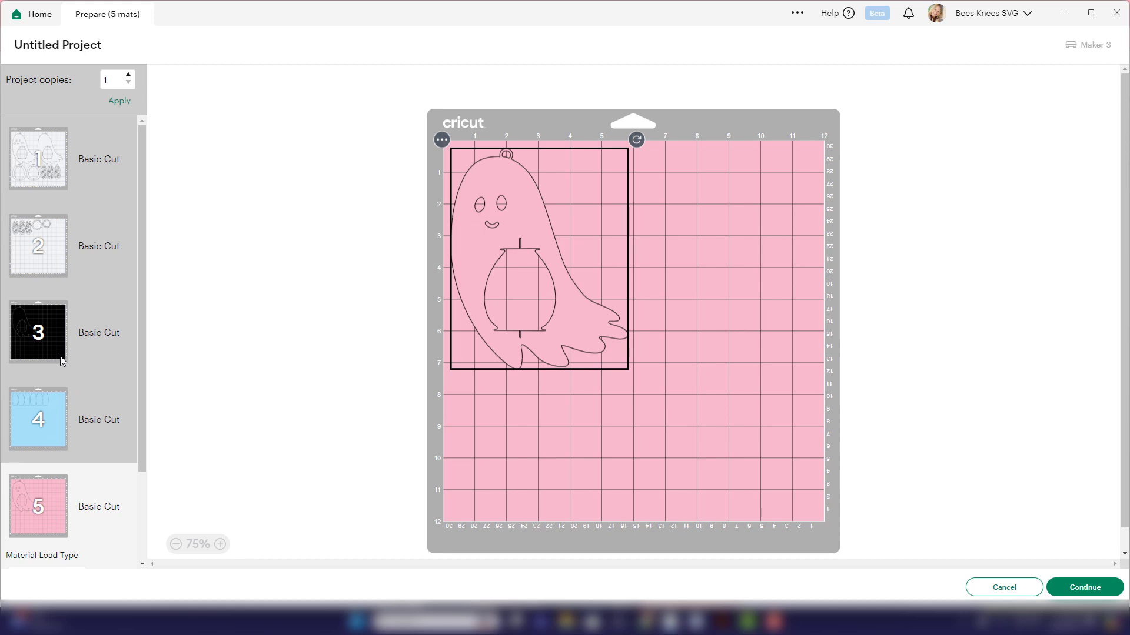
- Open blue mat 4 with the six lantern window panels and proceed to its cutting setup
left_click(31, 414)
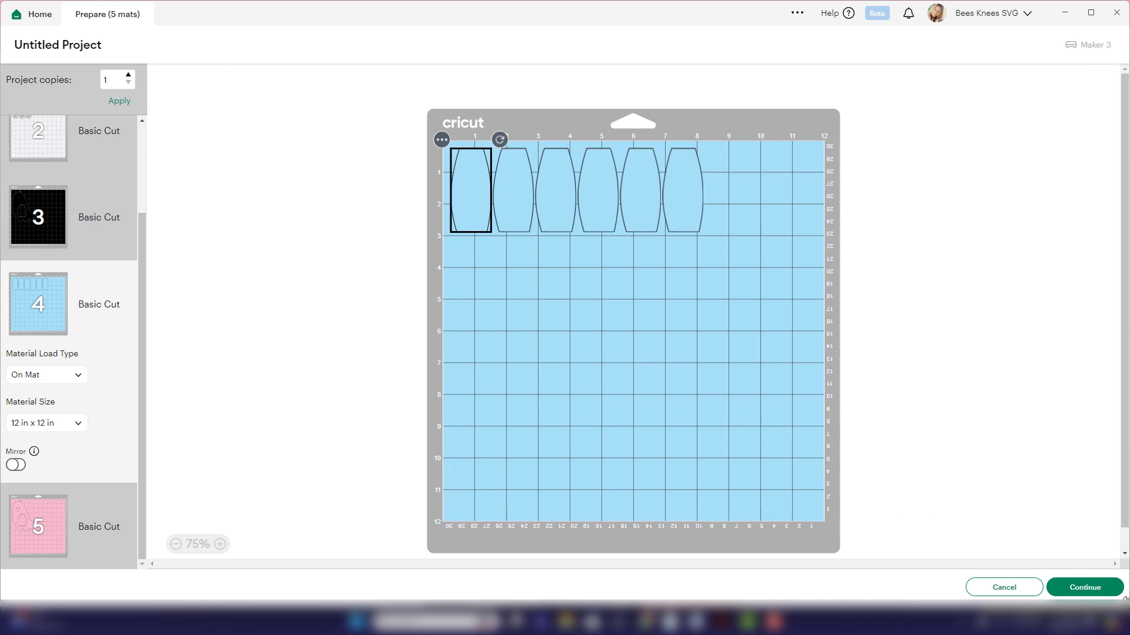
left_click(1107, 588)
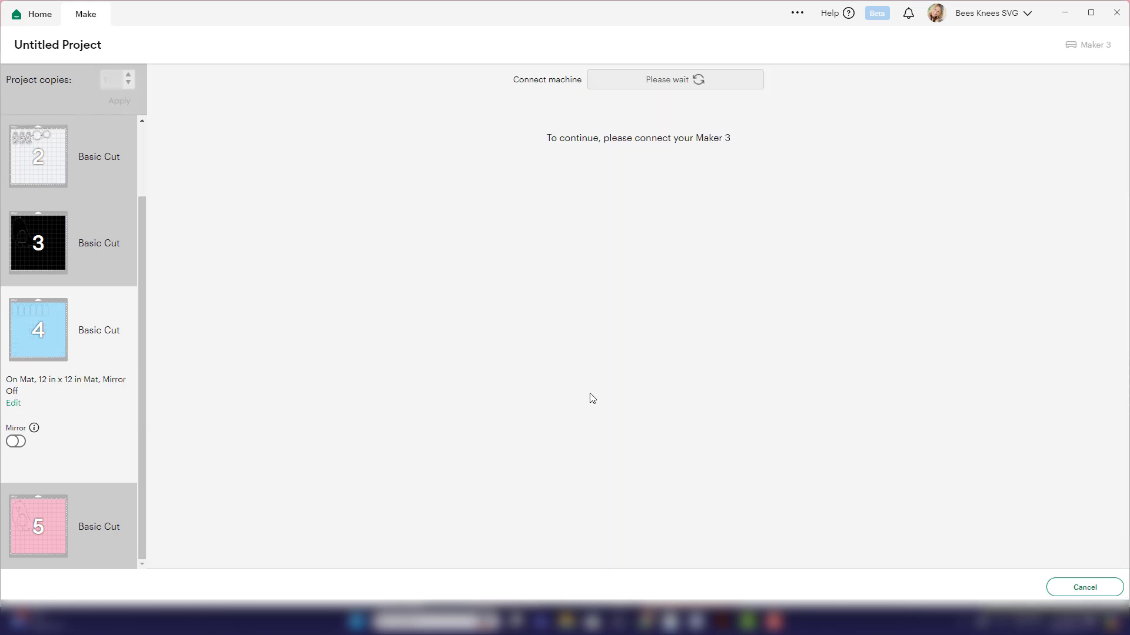